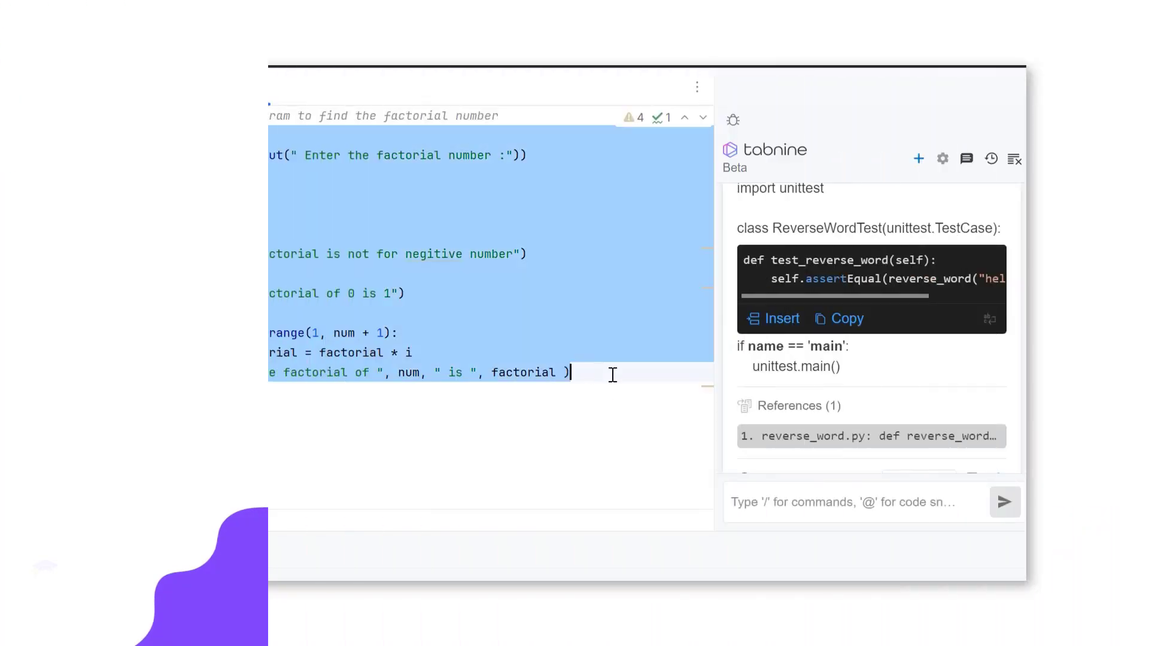
pyautogui.write('convert the selected code in to Java')
# - Ask Tabnine chat to convert the selected factorial_num.py code into Java
pyautogui.press('Return')
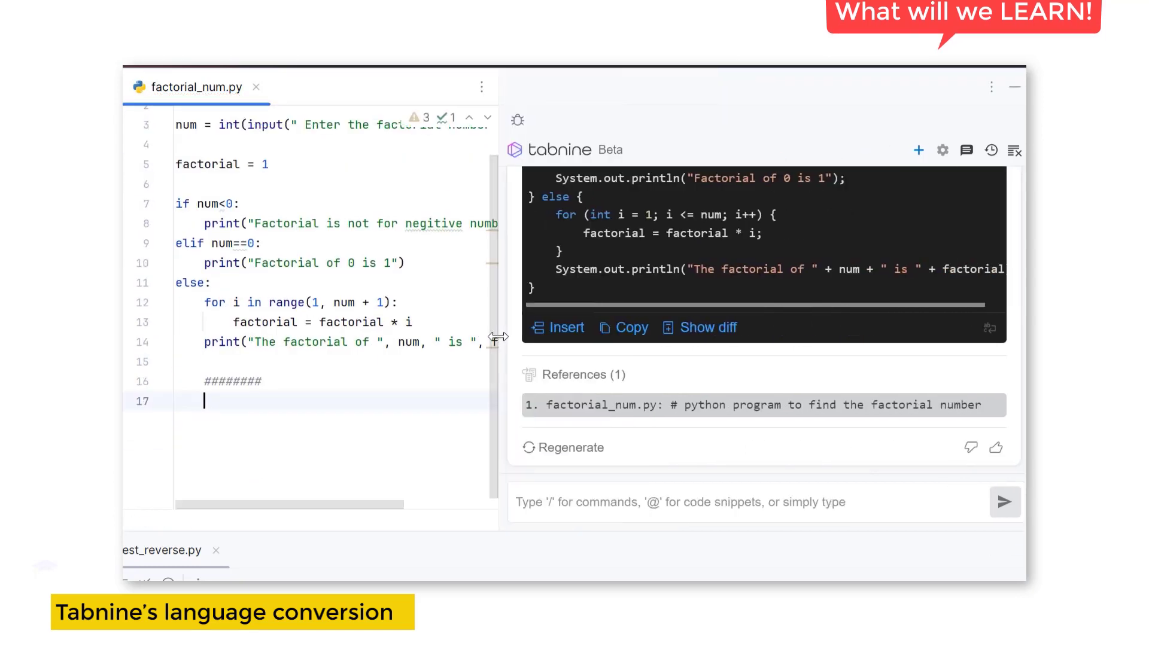
pyautogui.scroll(-3, 752, 378)
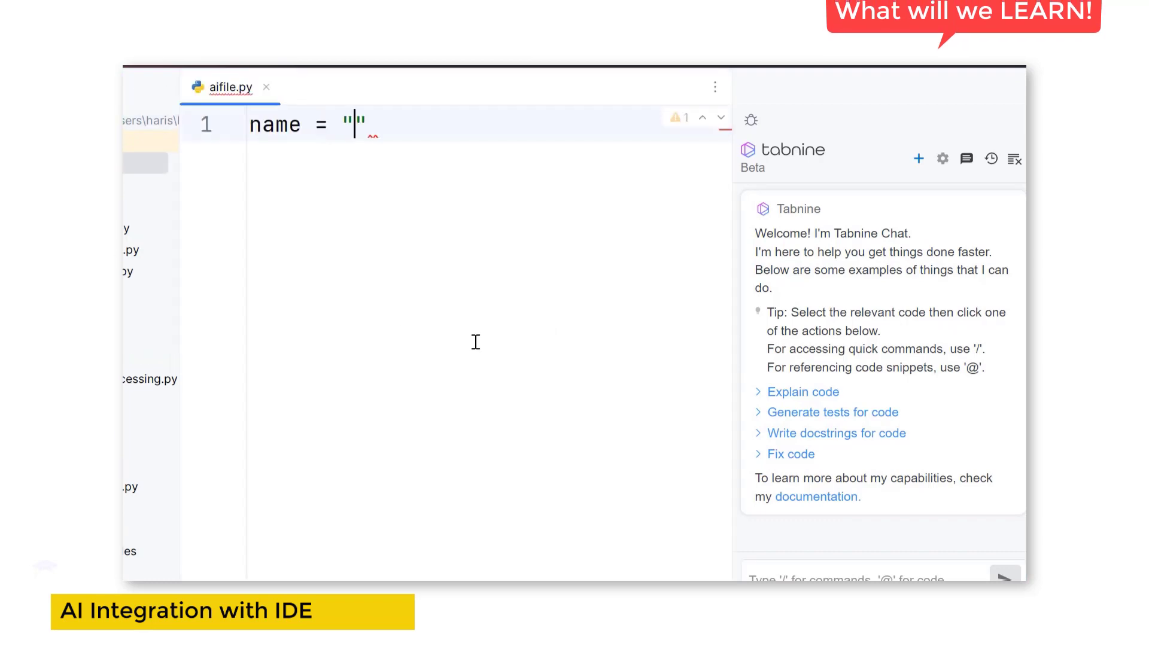
pyautogui.write('hello"')
# - Finish the name = "hello" and student_name = "Sekhar" lines in aifile.py
pyautogui.press('Return')
pyautogui.write('student_name = "')
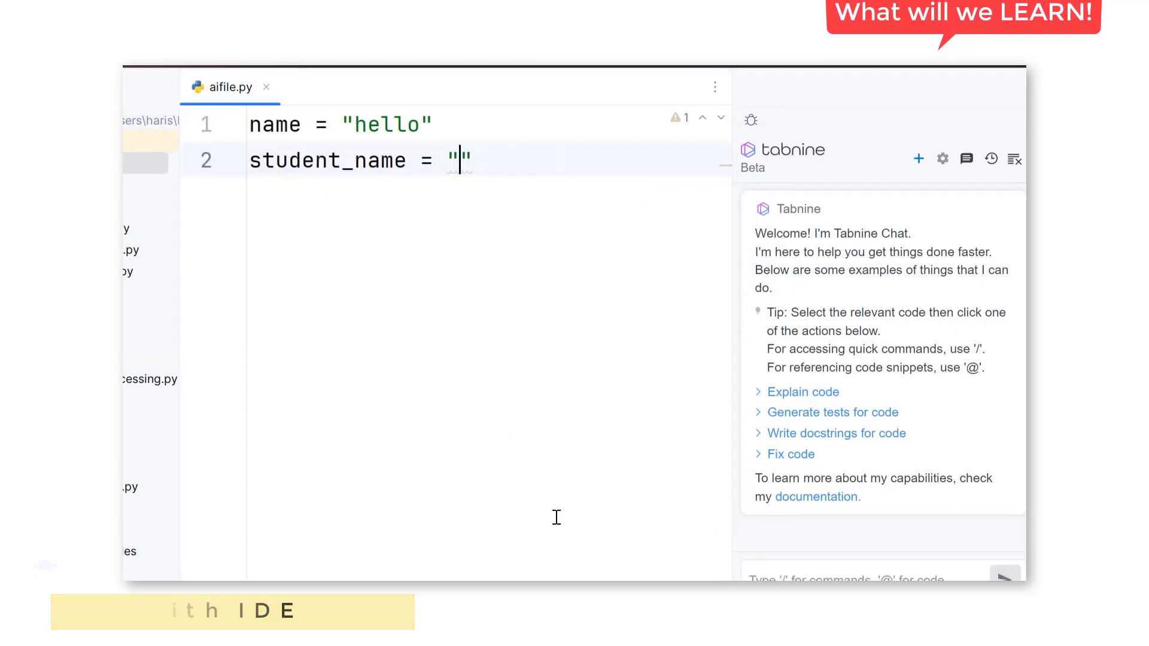
pyautogui.write('Sekhar')
pyautogui.press('Return')
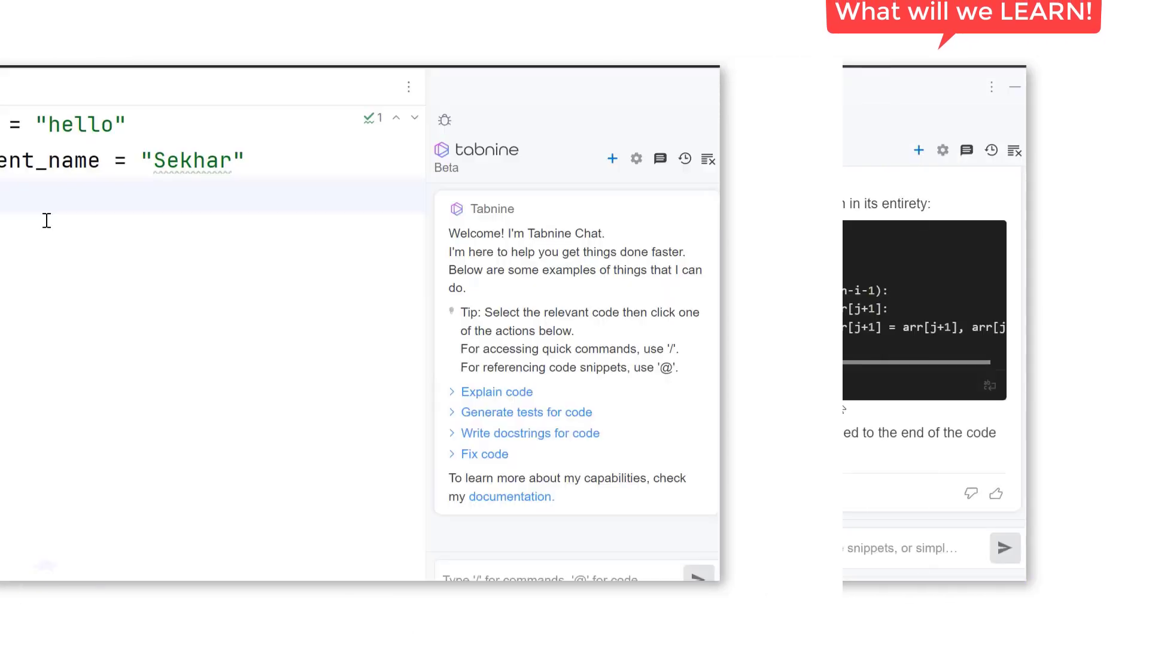